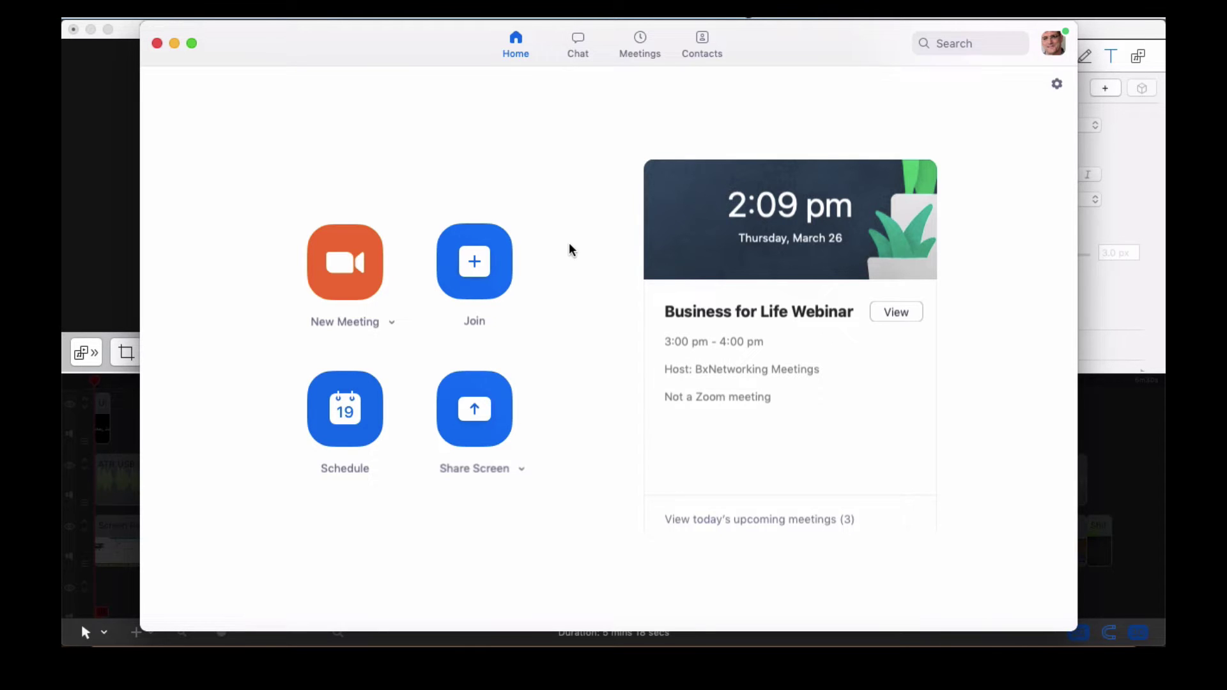
left_click(469, 276)
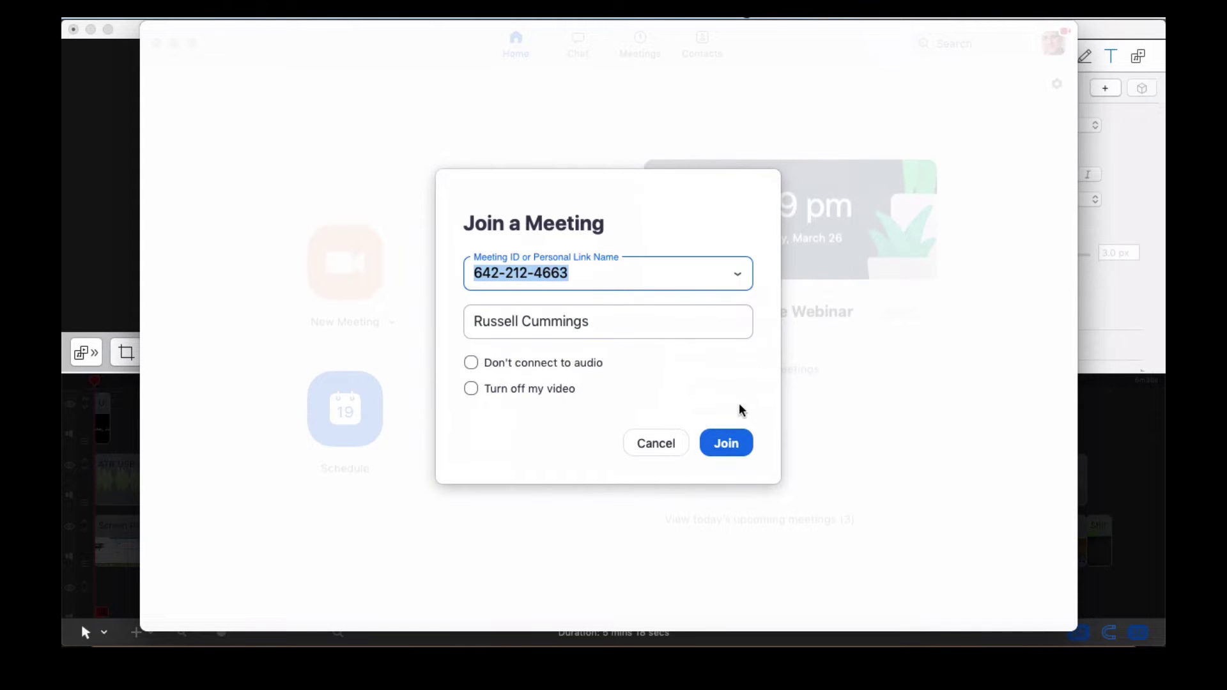
left_click(726, 443)
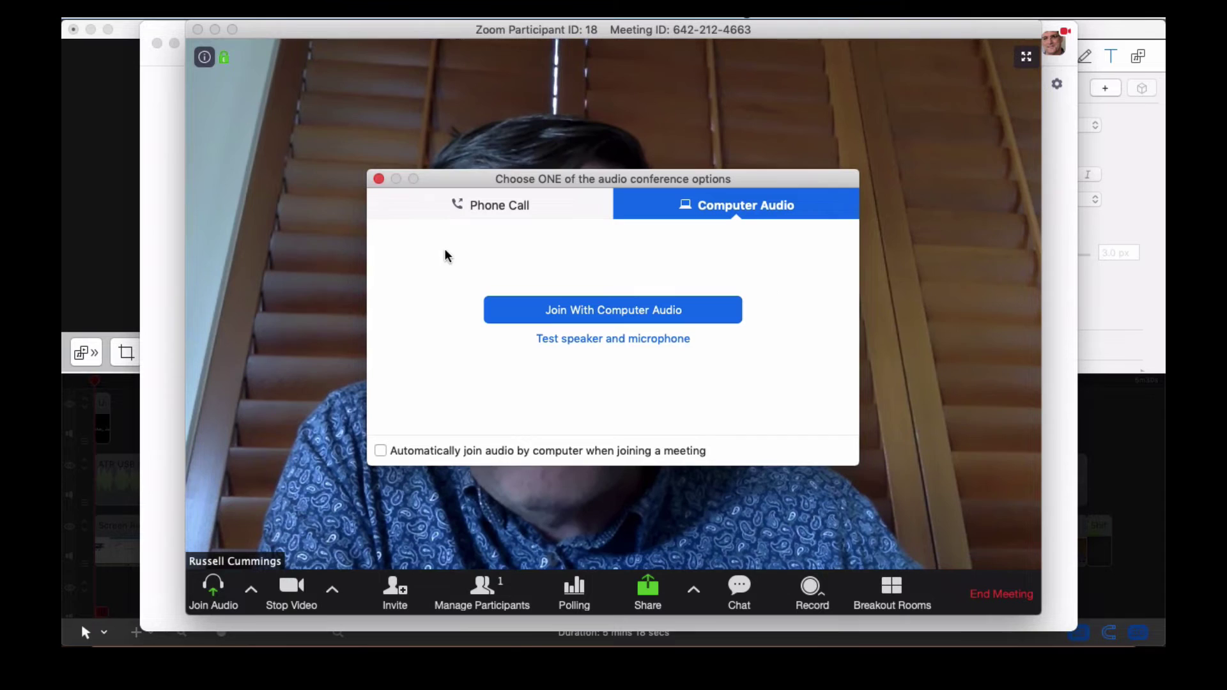
- View the Phone Call dial-in numbers, then close the audio options prompt
left_click(483, 207)
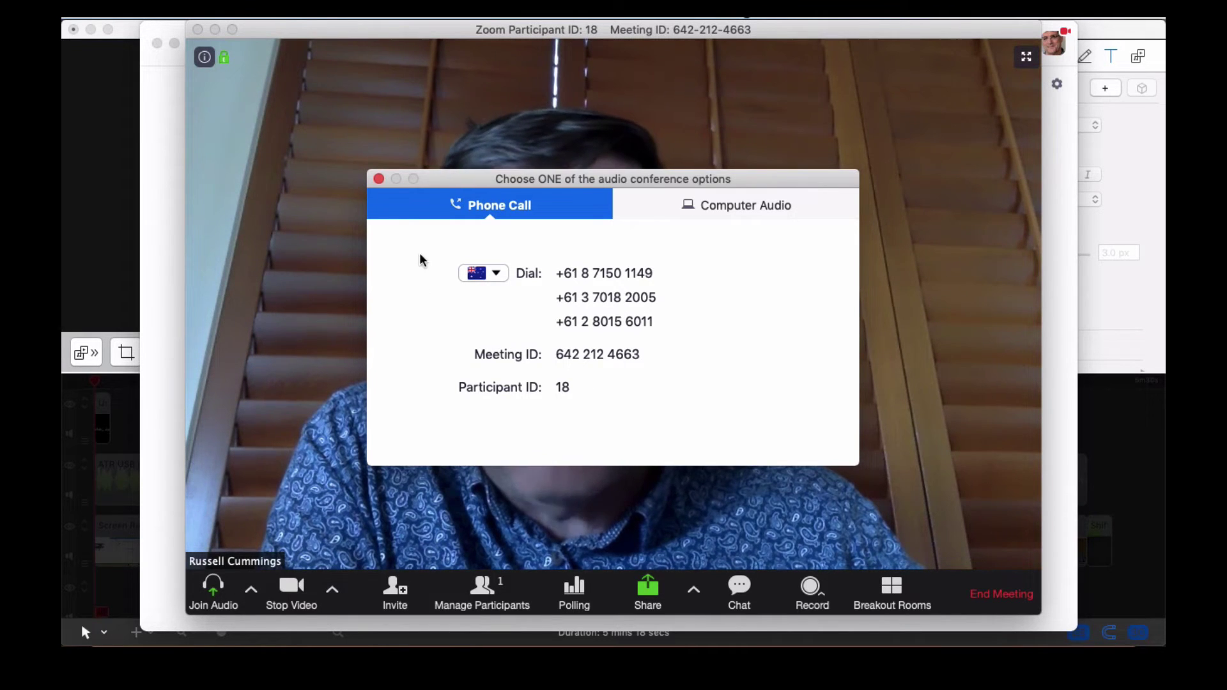
left_click(379, 179)
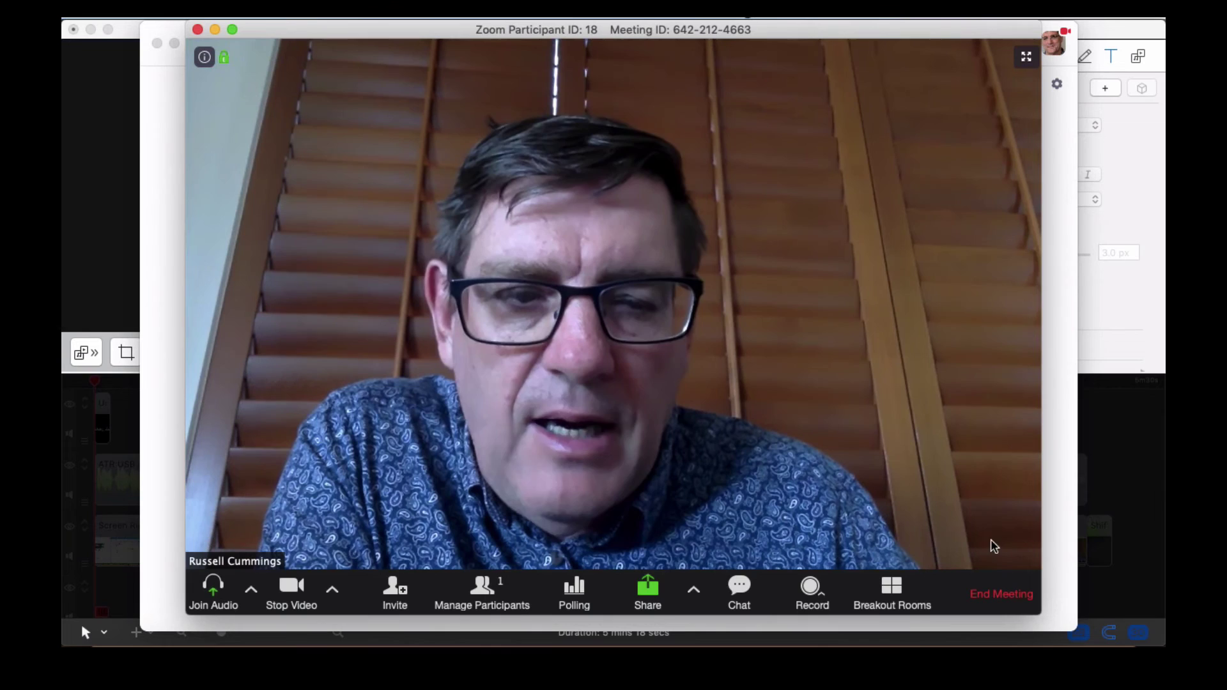
- End the meeting for all participants, returning to Zoom home
left_click(987, 592)
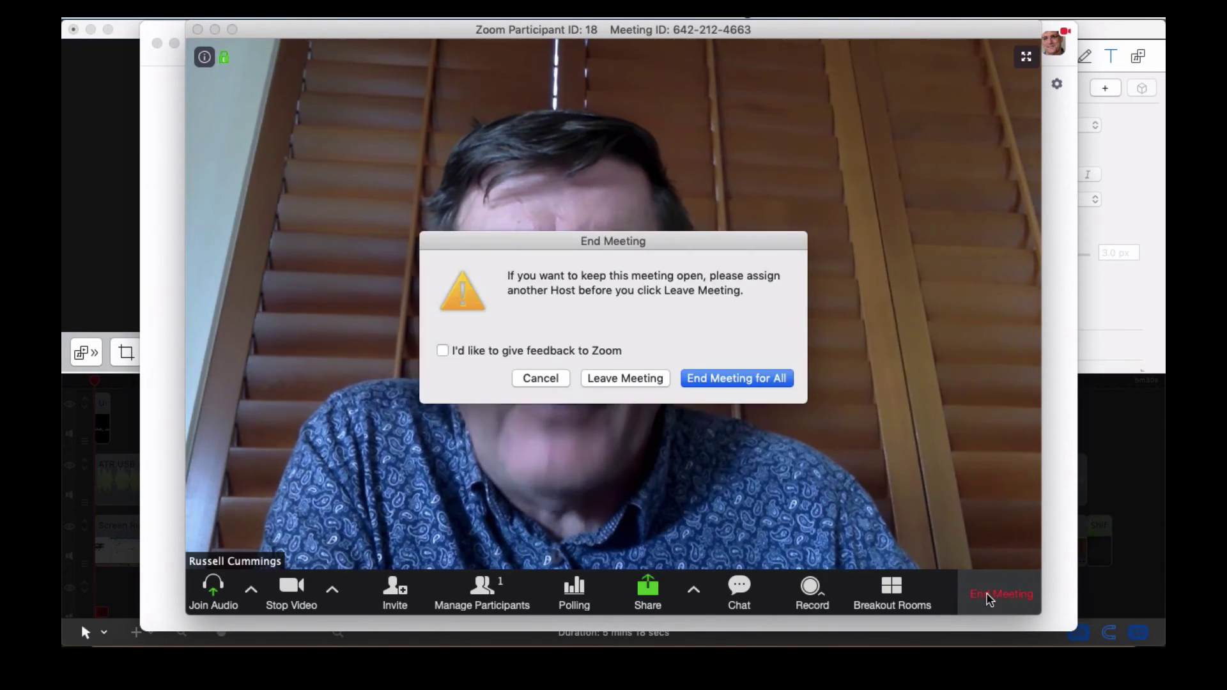
left_click(745, 381)
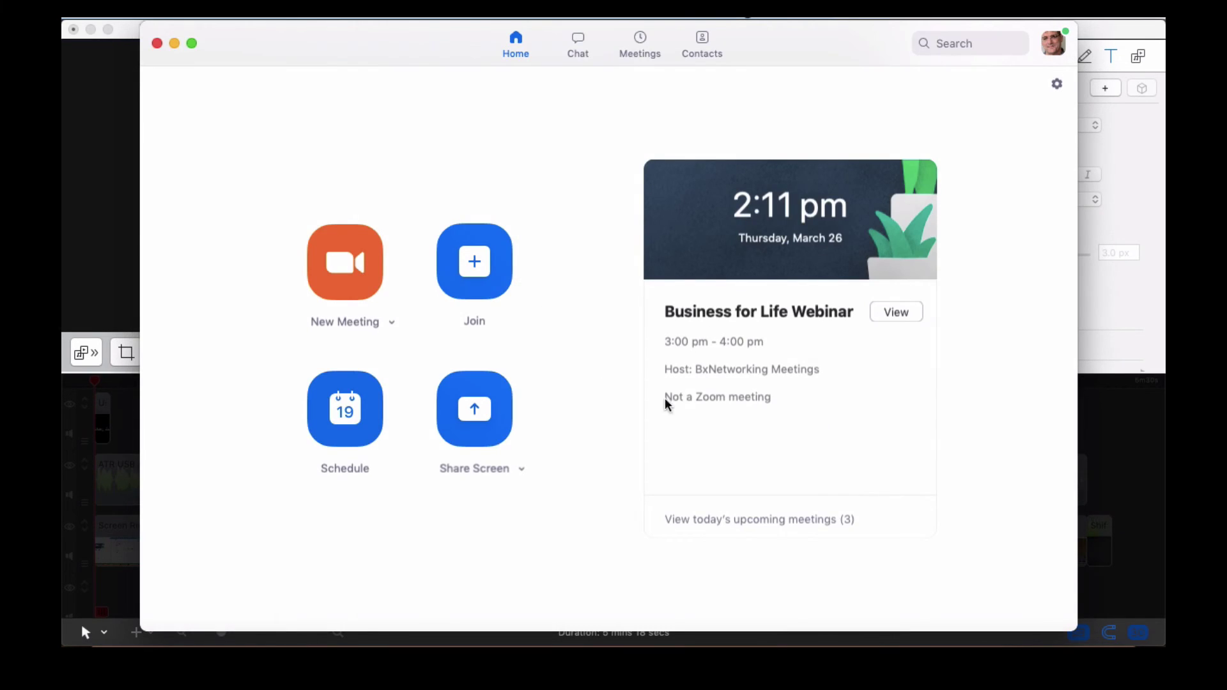